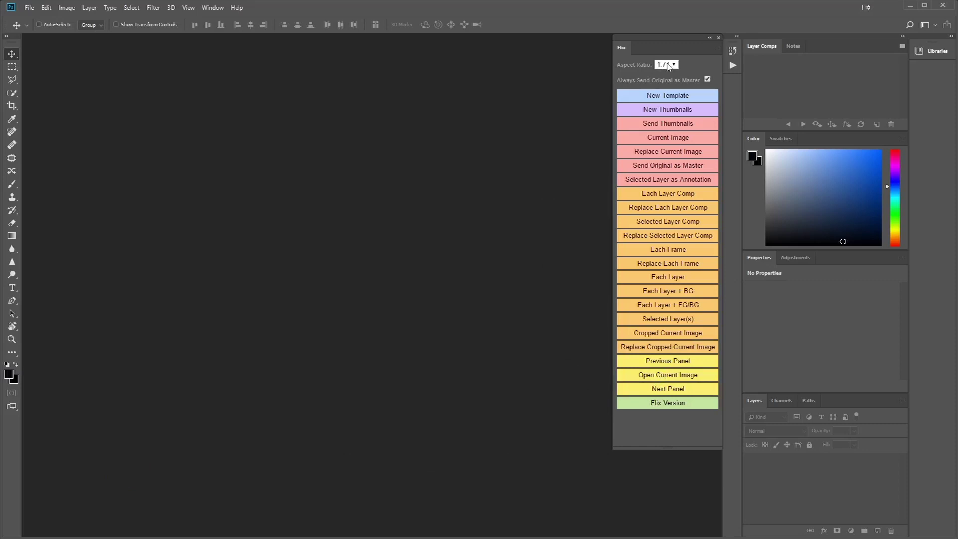
Create a new 1.77 aspect ratio template and send the marsh landscape drawing to Flix as the current image.
click(669, 99)
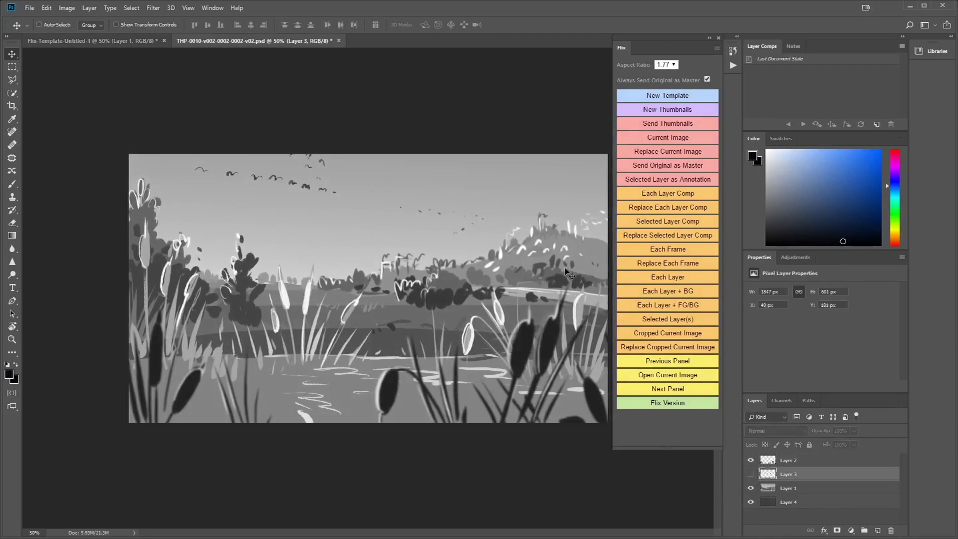
click(685, 139)
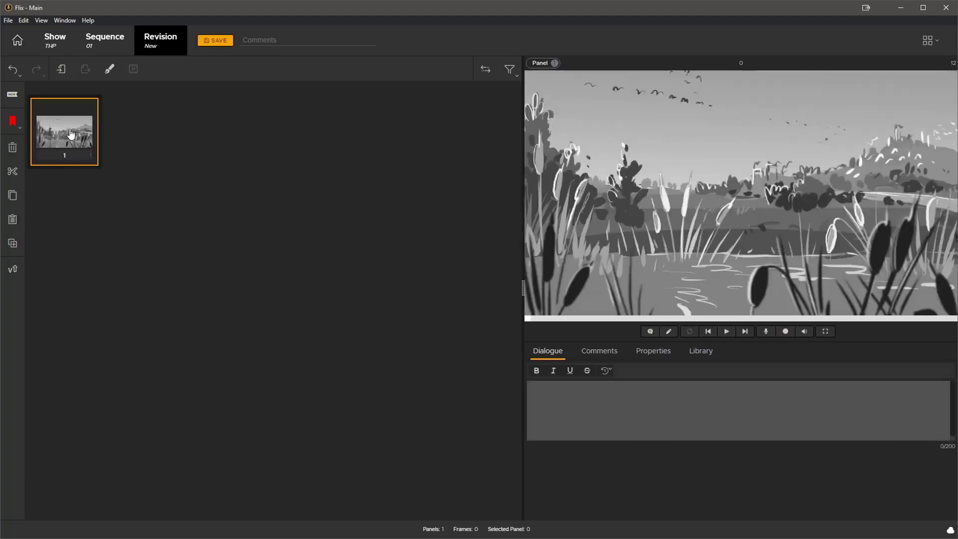
Switch back to Photoshop, show Layer 3 with the swallow and arrows, and send the current image to Flix.
key(alt+Tab)
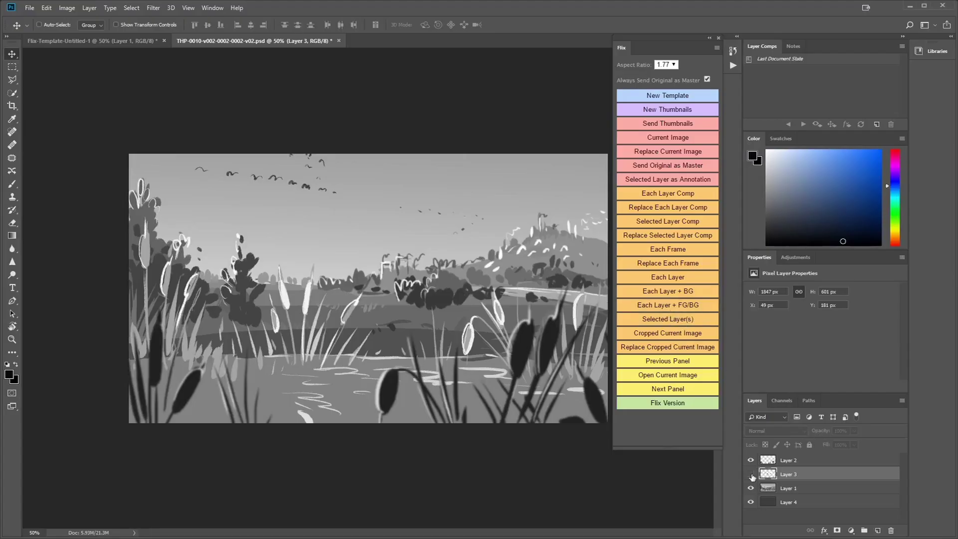
click(751, 474)
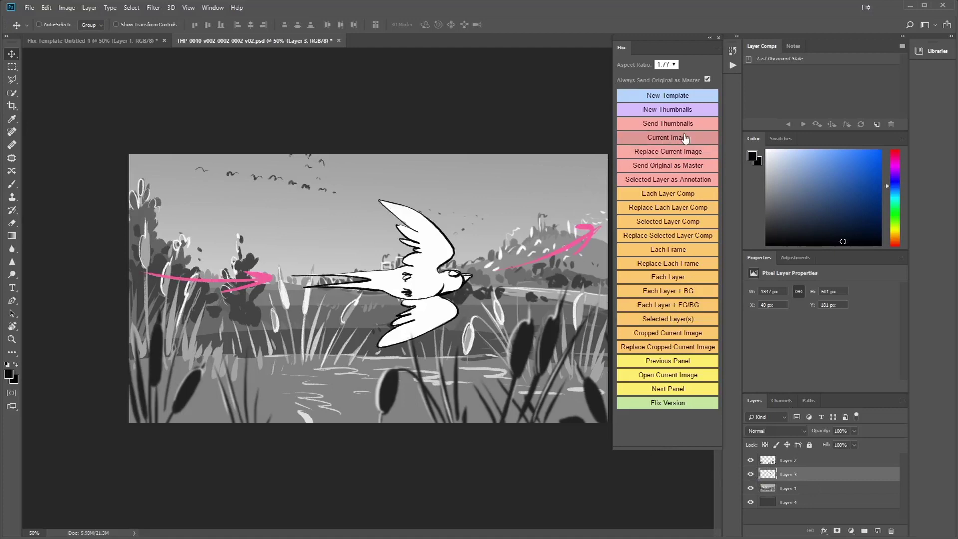
click(684, 137)
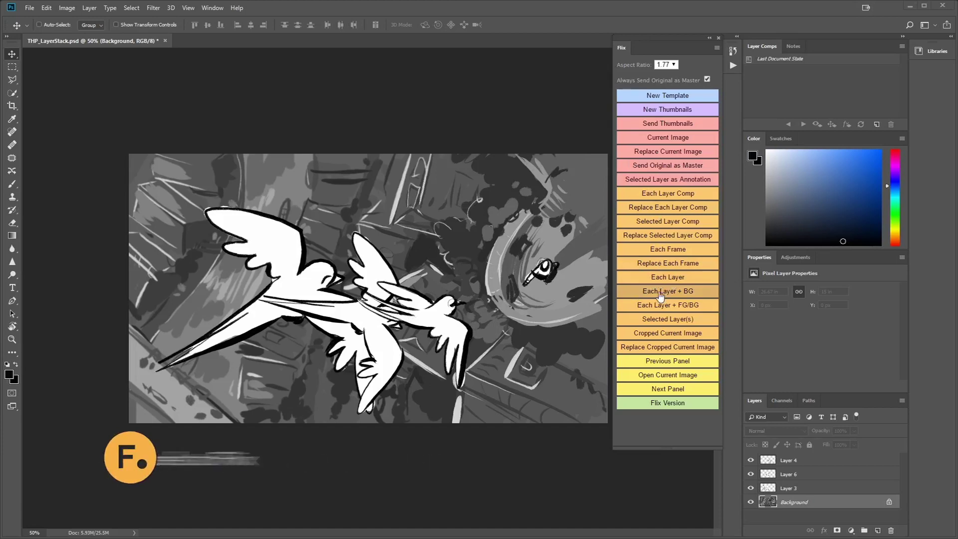
Send each layer of THP_LayerStack.psd combined with its background to Flix, and check the master artwork of the resulting panels.
click(660, 294)
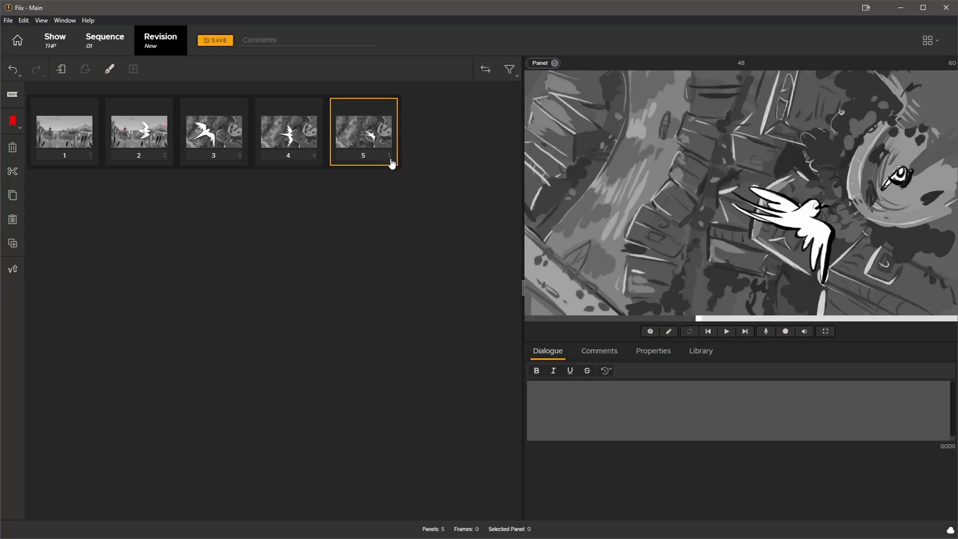
mouse_move(390, 162)
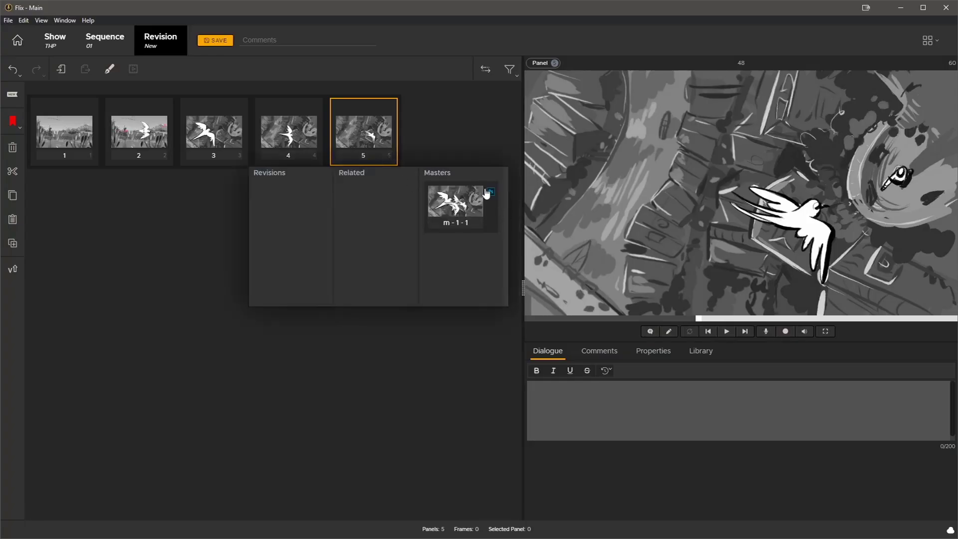
mouse_move(315, 156)
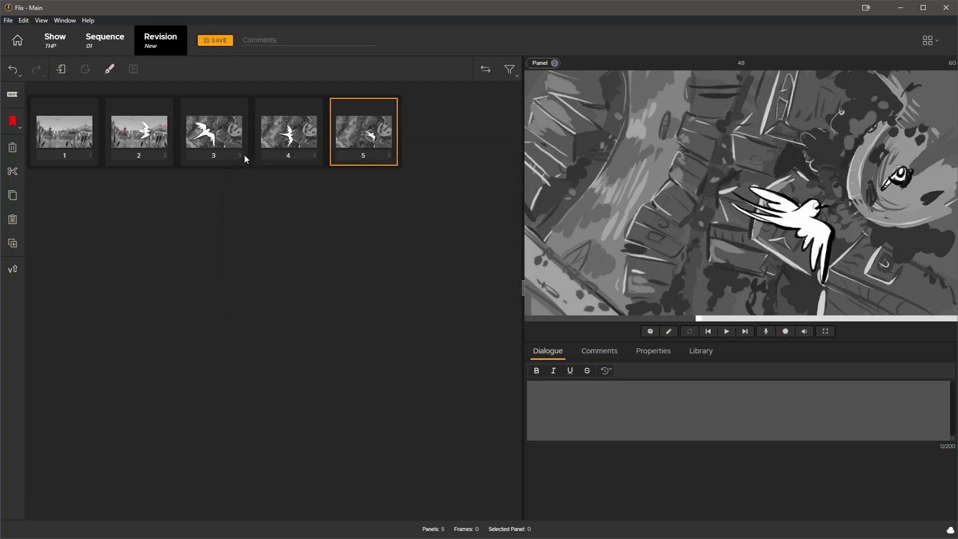
mouse_move(244, 155)
key(ctrl+s)
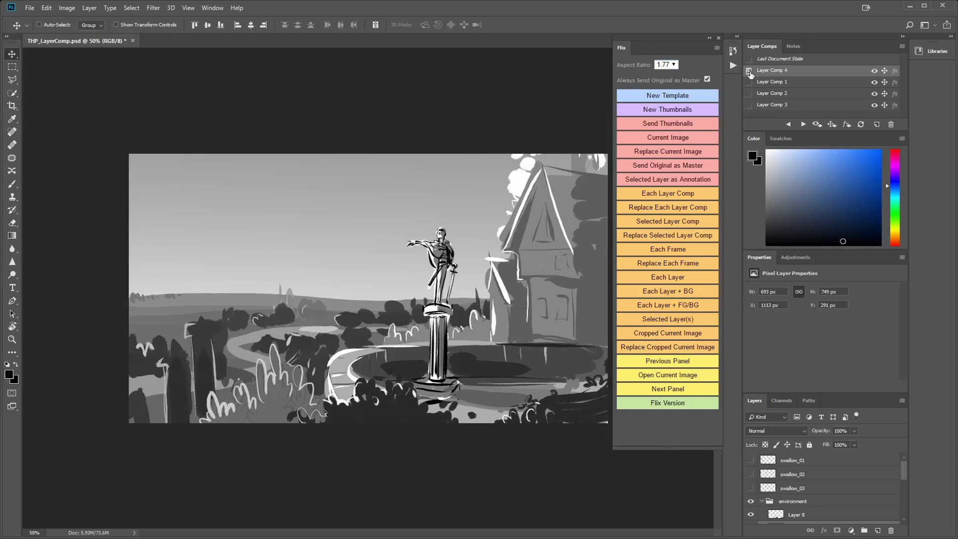
Preview Layer Comps 1, 2 and 3 of THP_LayerComp.psd and send each layer comp to Flix.
click(750, 81)
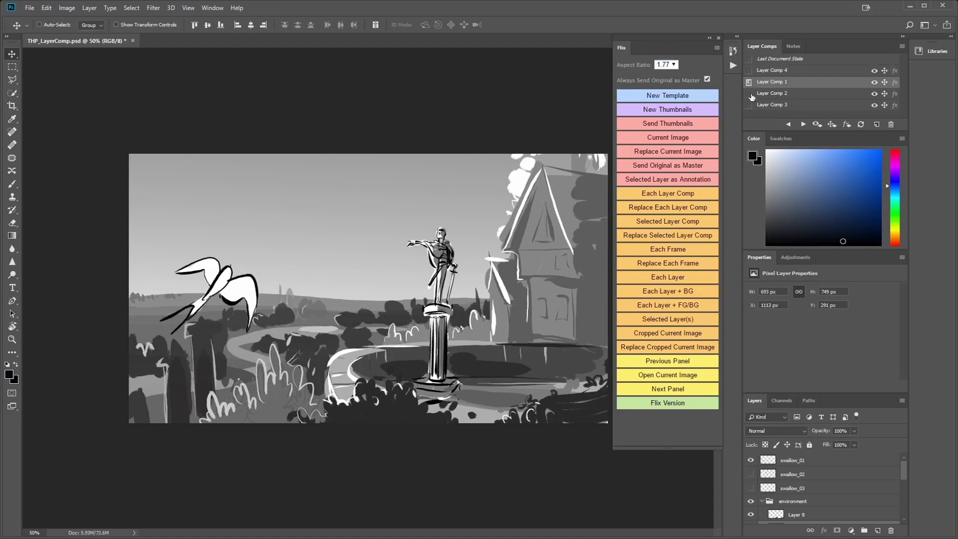
click(750, 94)
click(750, 105)
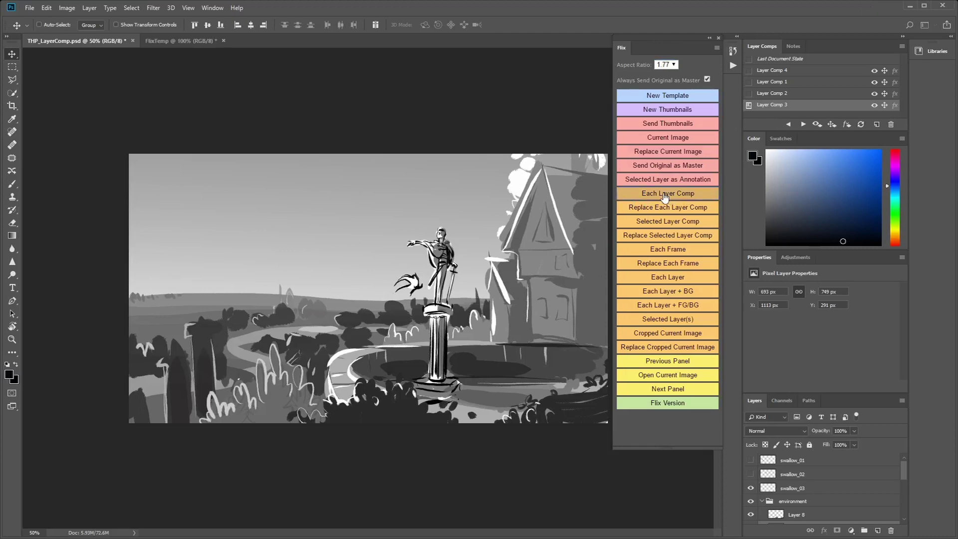
click(666, 197)
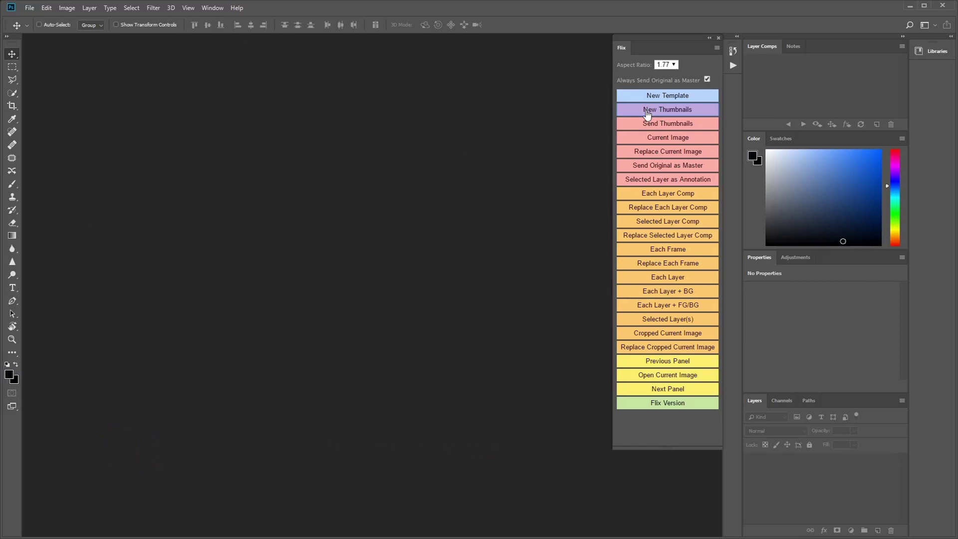
Create a new thumbnails document and send the drawn thumbnails of THP_Thumbs.psd to Flix.
click(647, 112)
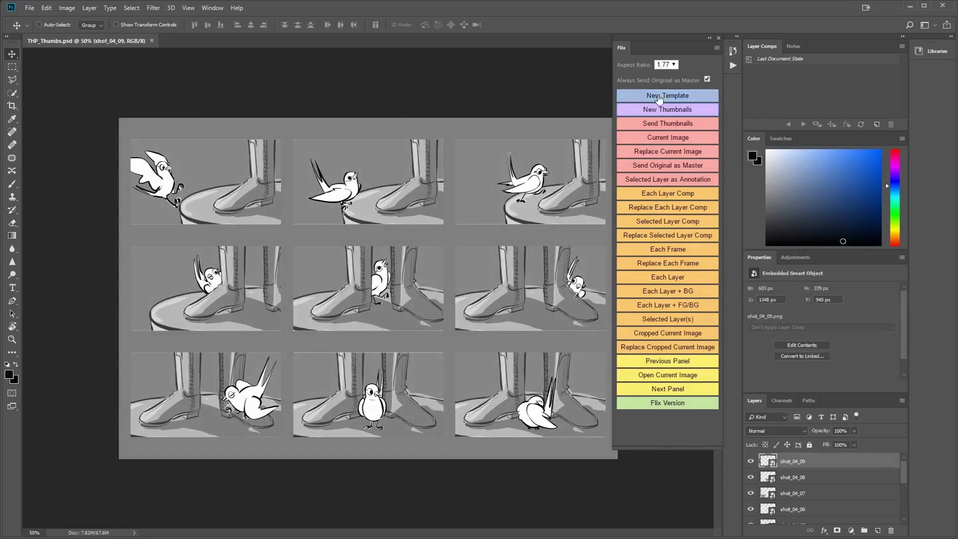
click(663, 125)
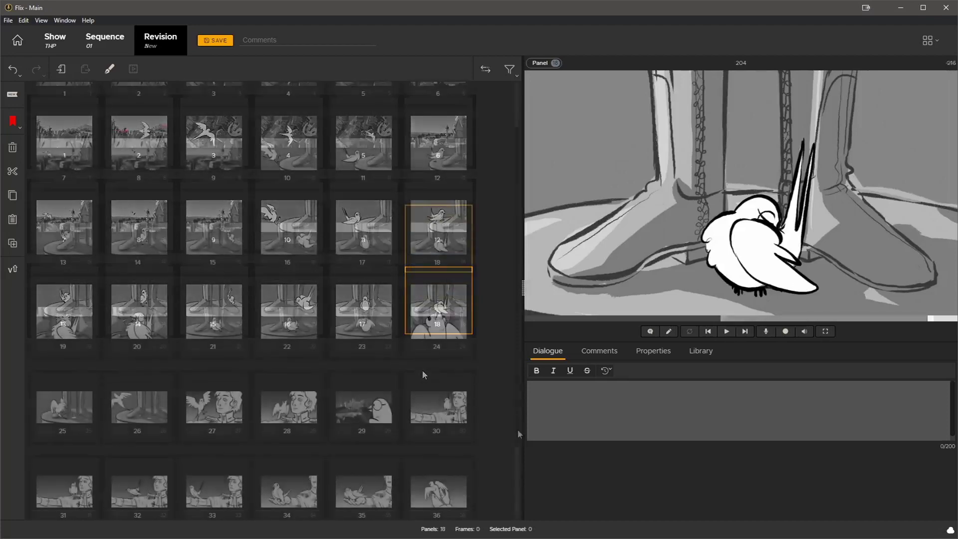
Look through the storyboard panels and enter the dialogue "SPLAT!!" for panel 19.
scroll(513, 391, up, 3)
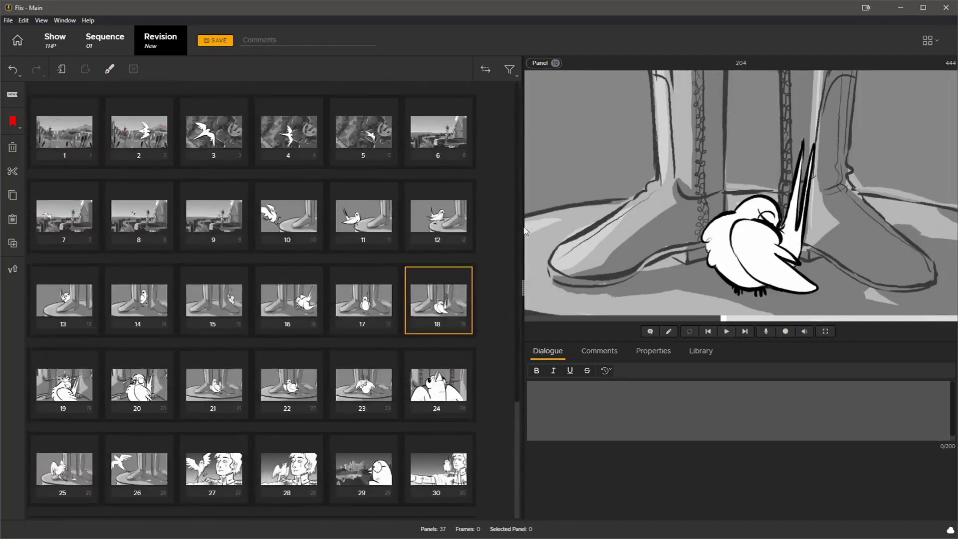
scroll(516, 340, down, 3)
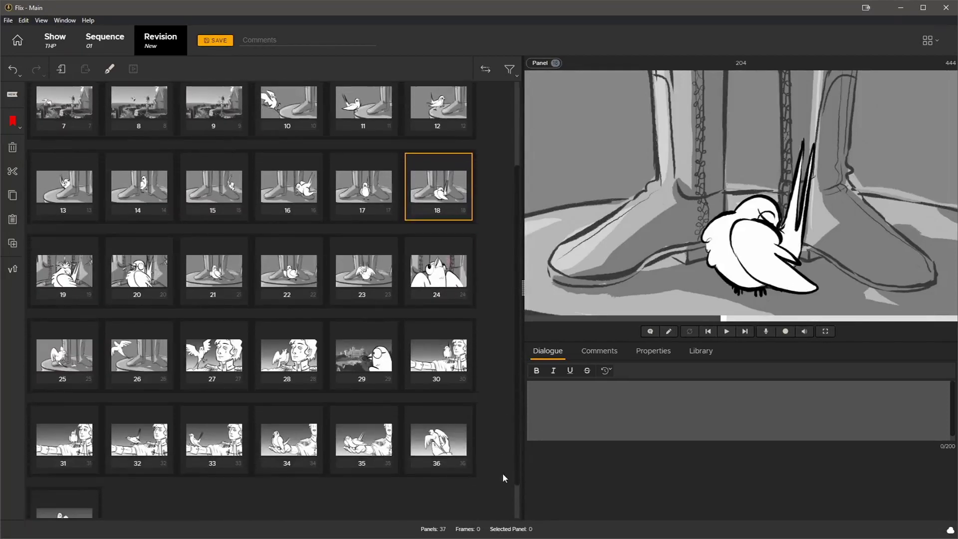
scroll(504, 483, up, 3)
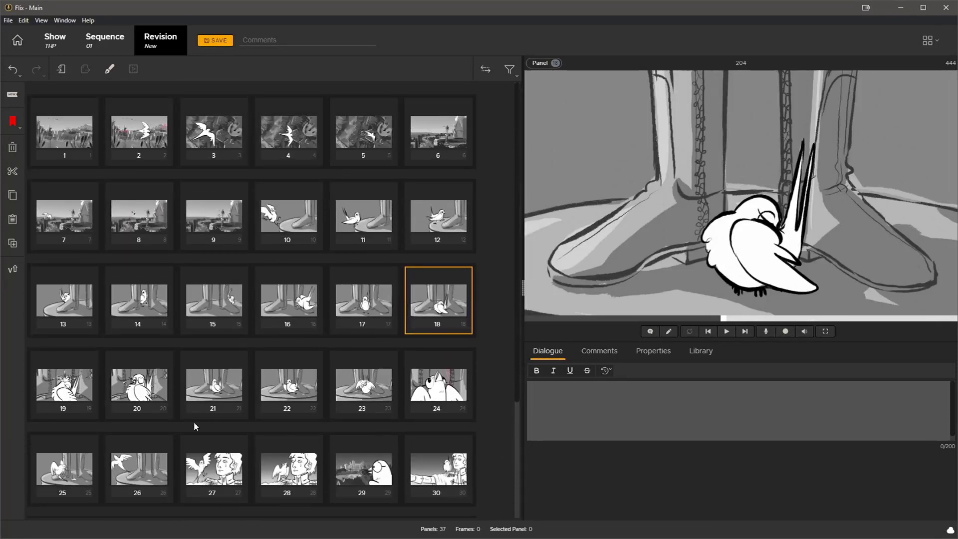
click(85, 393)
click(569, 413)
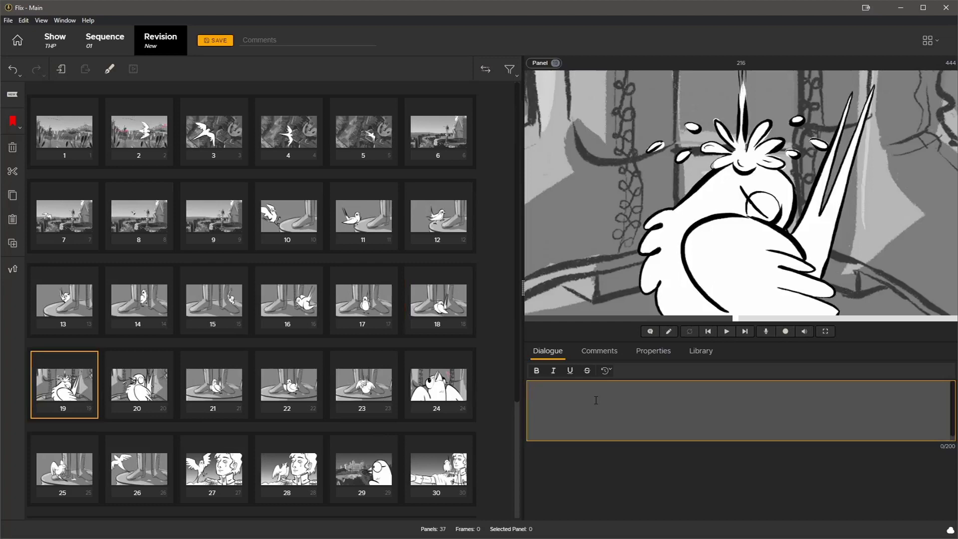
text(SPLAT!!)
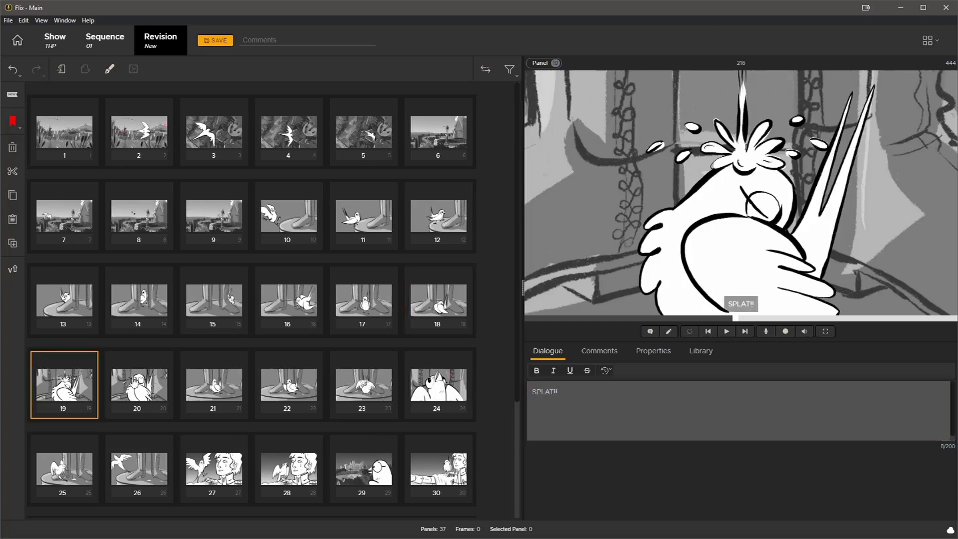
Enter the dialogue "ARG" for panel 20 and "HHrmp, Im leaving!" for the panel of the bird resting on the outstretched hand.
key(Right)
click(615, 412)
text(ARG)
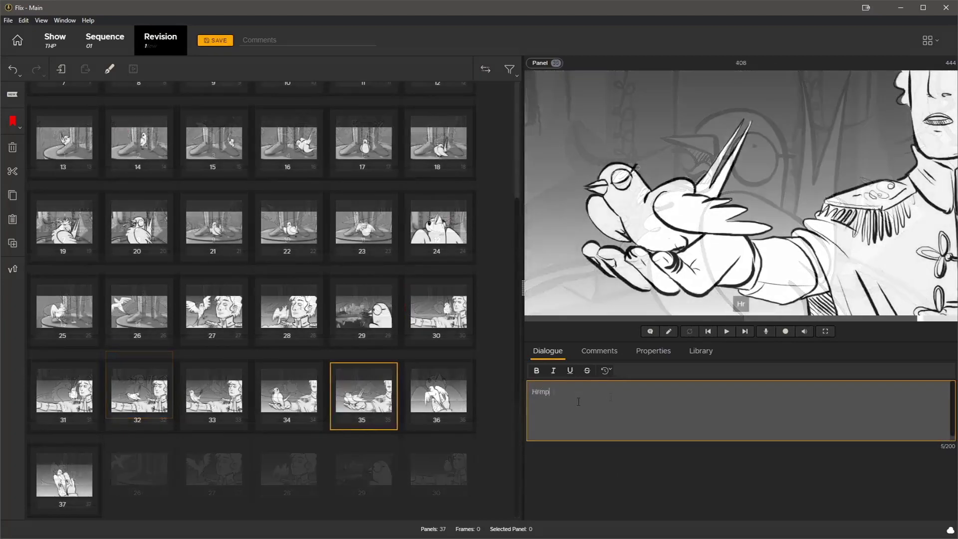
text(leaving!)
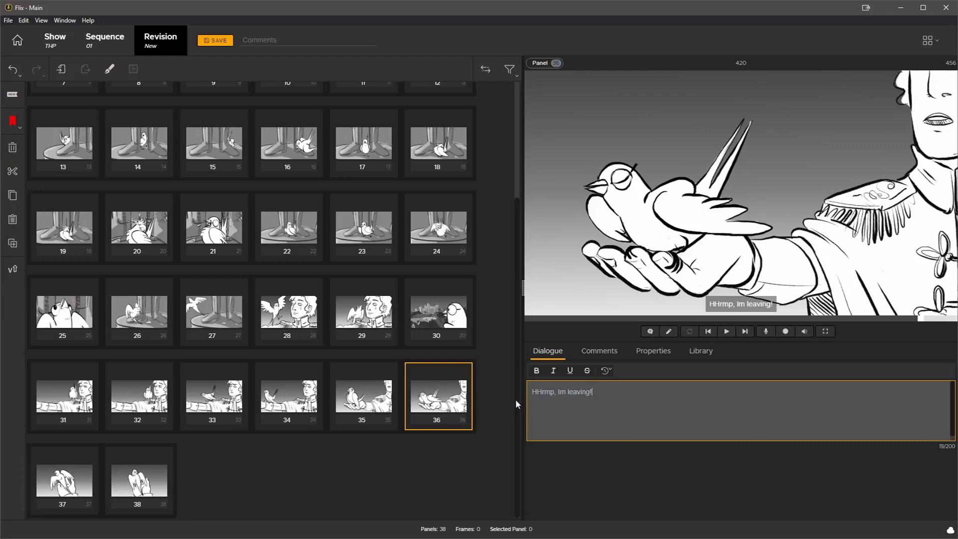
Record the panel timings live, starting from panel 1 and advancing through the sequence to the last panel.
drag(515, 400, 508, 198)
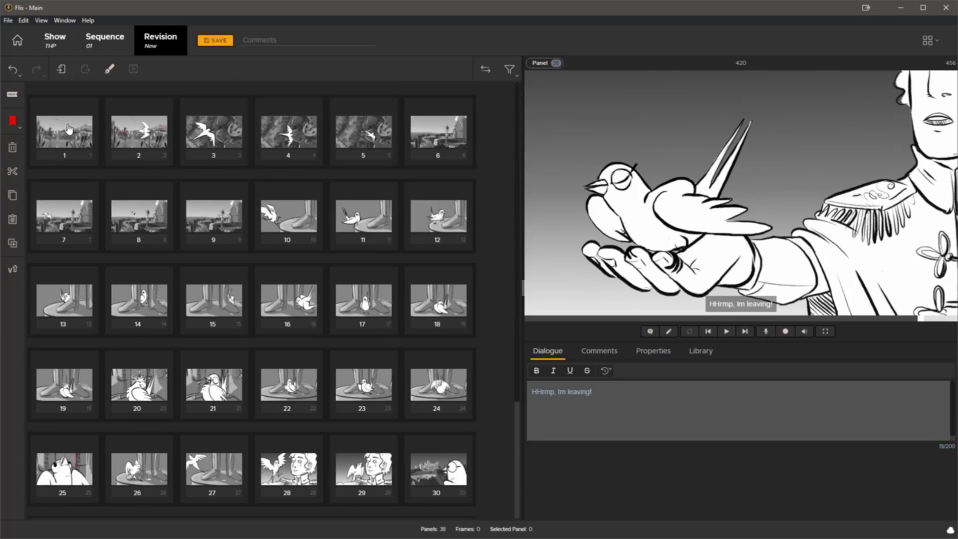
click(69, 129)
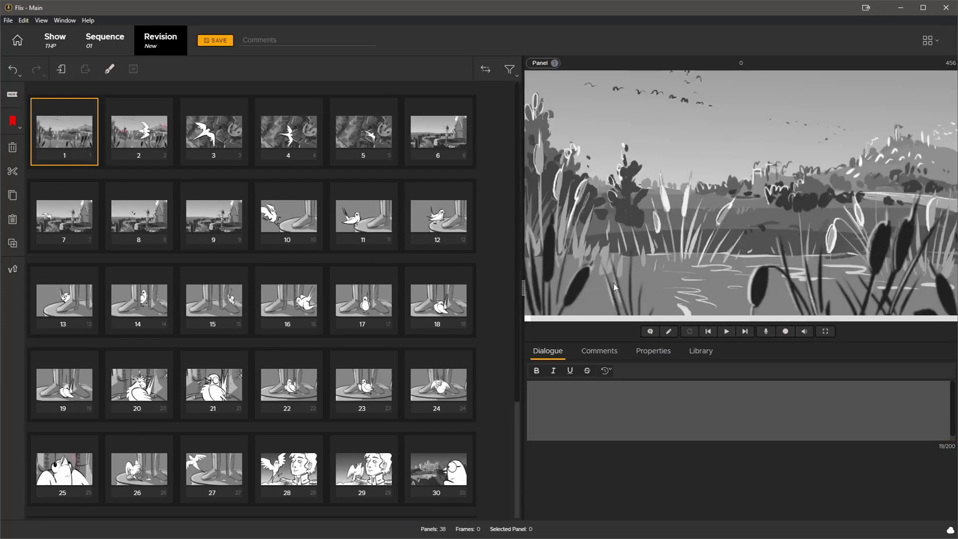
click(787, 330)
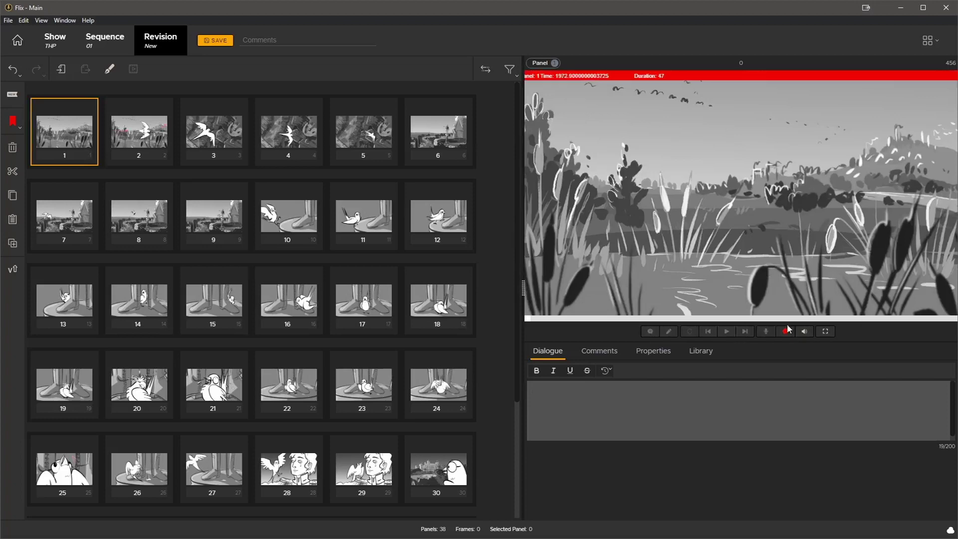
key(Right)
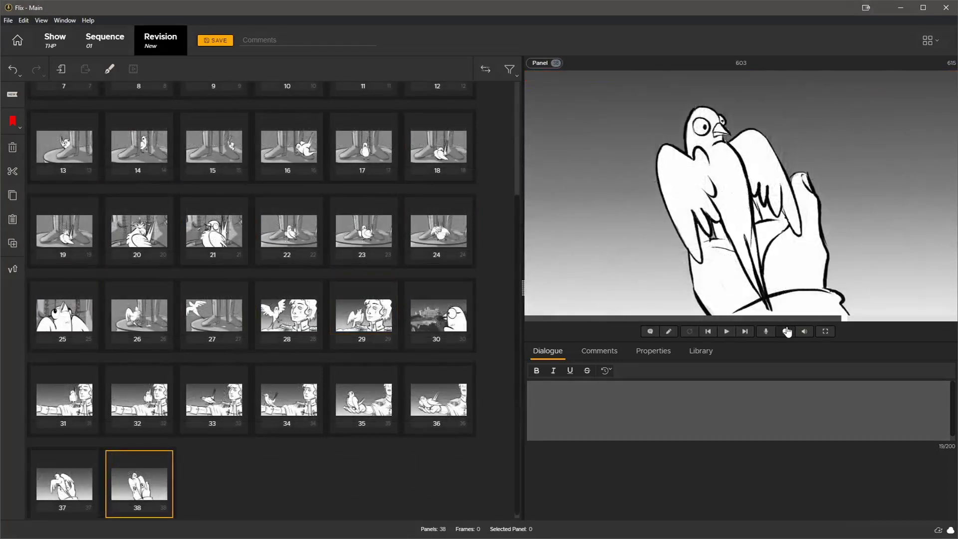
Play the sequence from panel 1 to review the recorded timing, and pause the playback.
drag(517, 372, 519, 225)
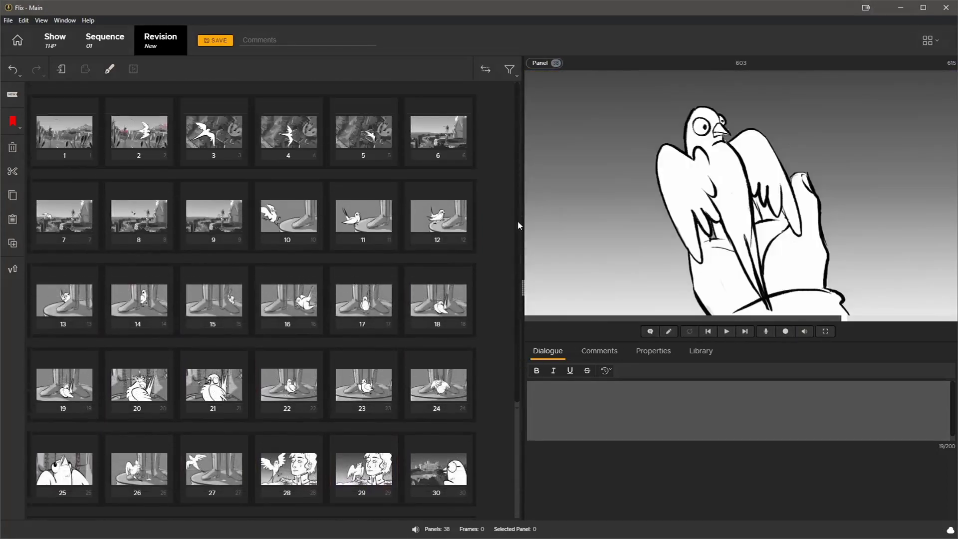
click(79, 142)
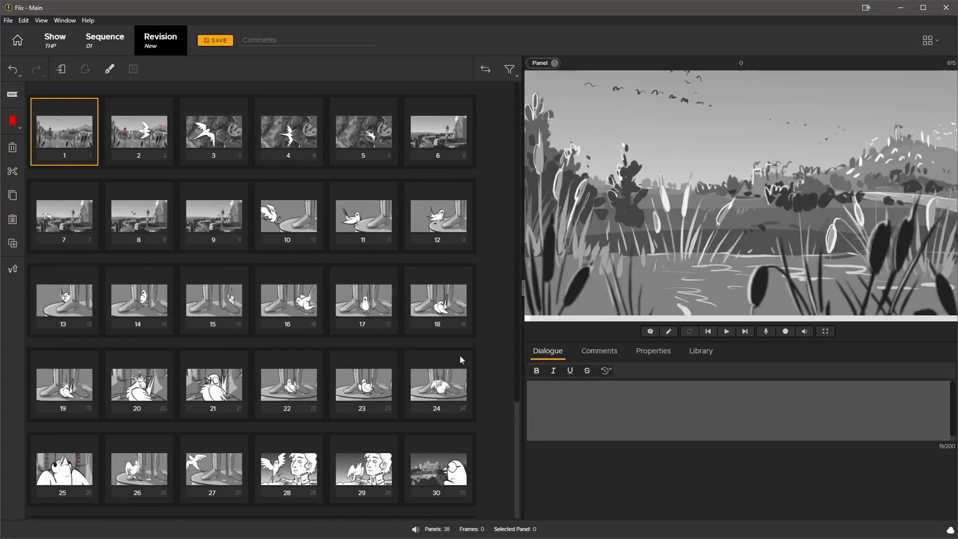
click(726, 331)
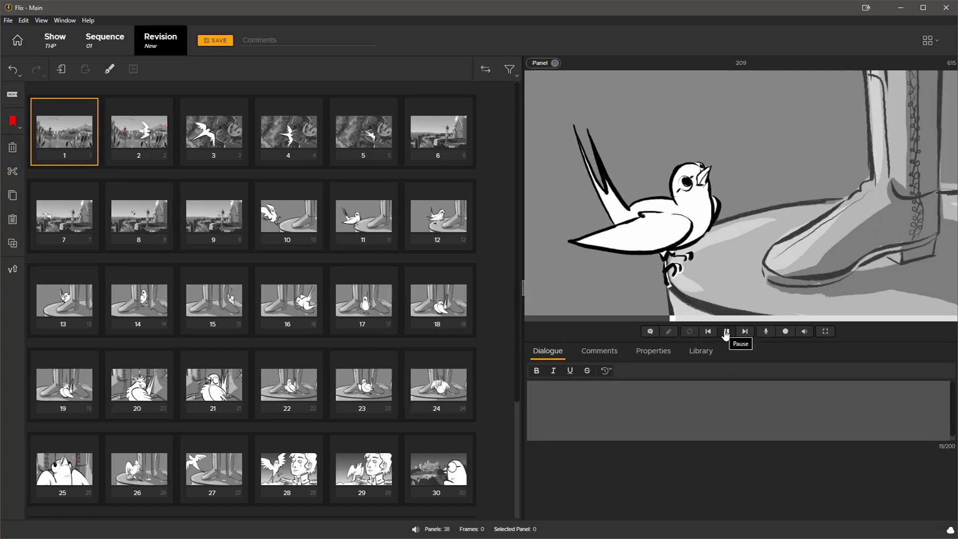
click(727, 331)
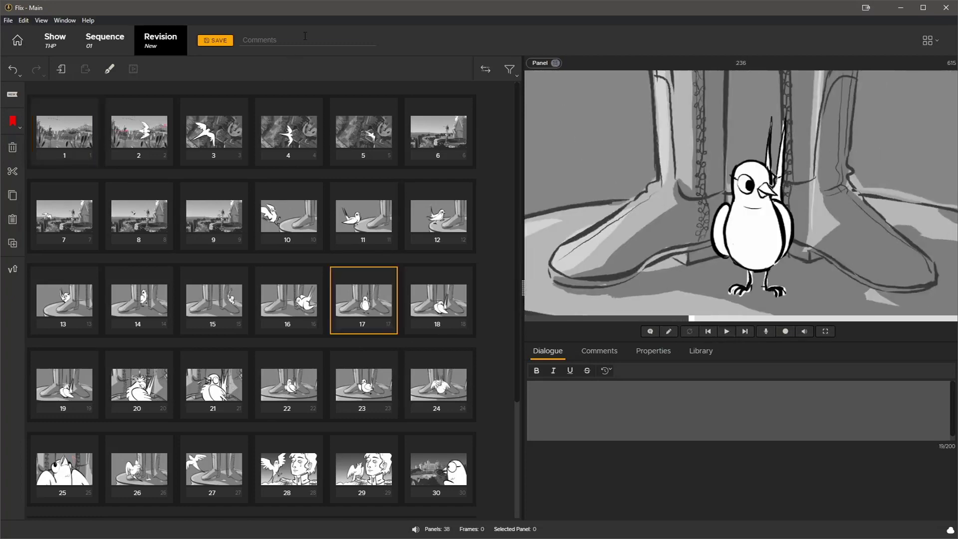
Save the revision with the comment "Ready for review!" and open the revisions list of sequence 01.
click(305, 36)
text(Ready for review!)
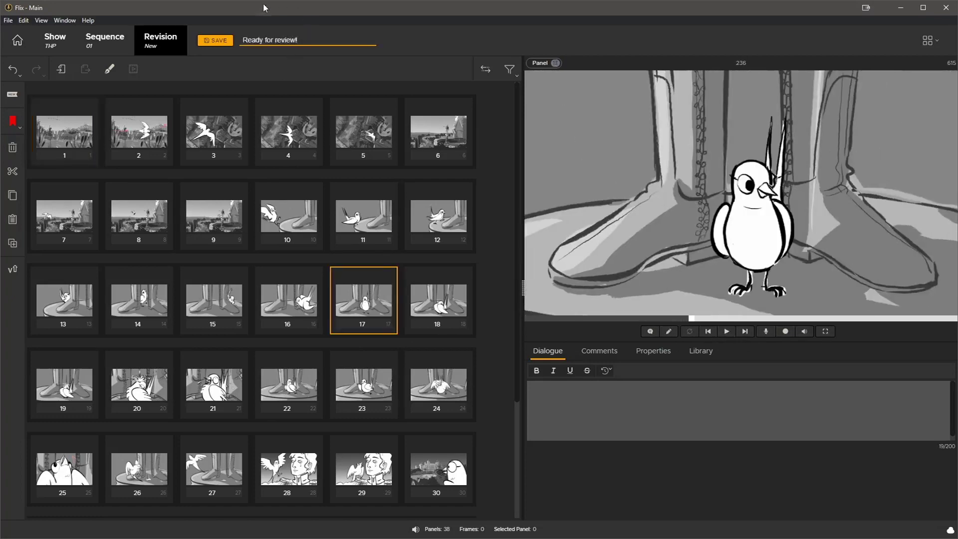
click(215, 41)
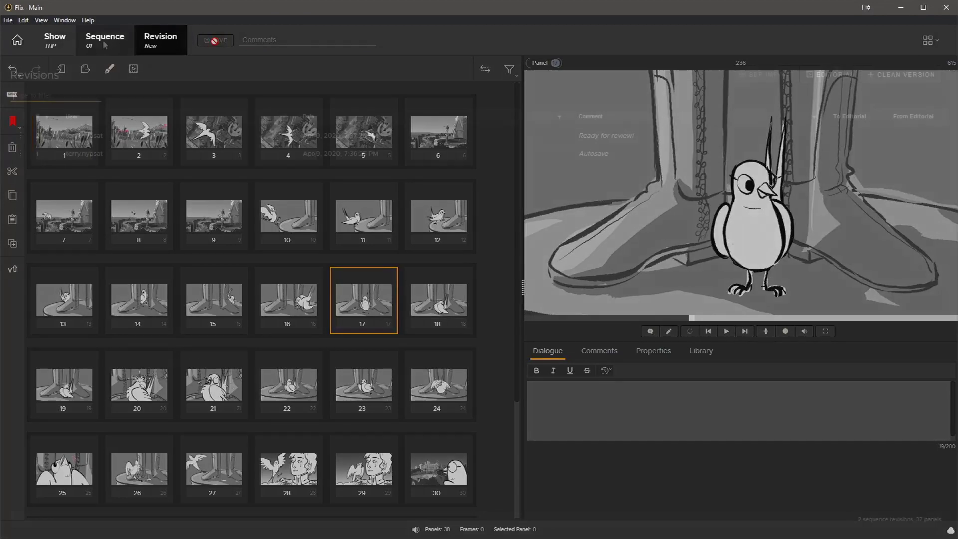
click(102, 40)
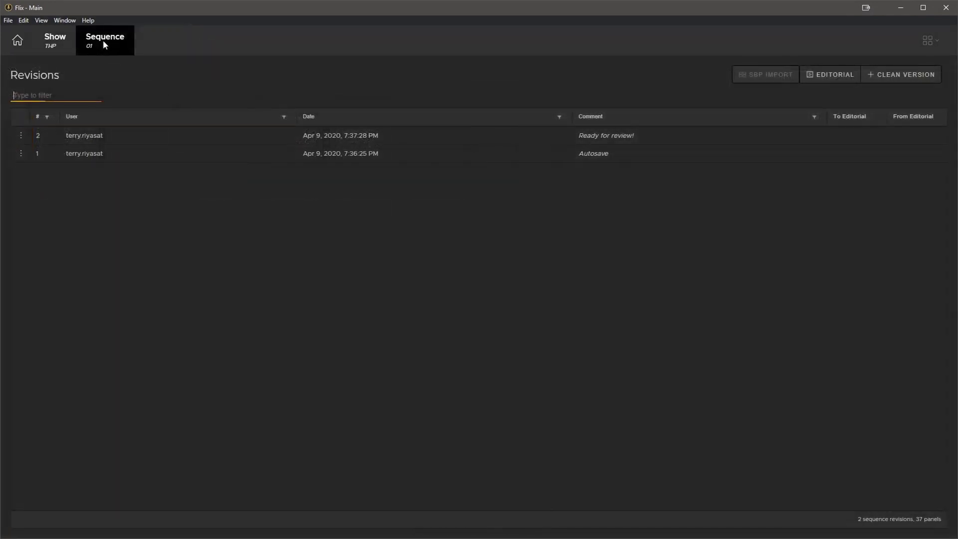